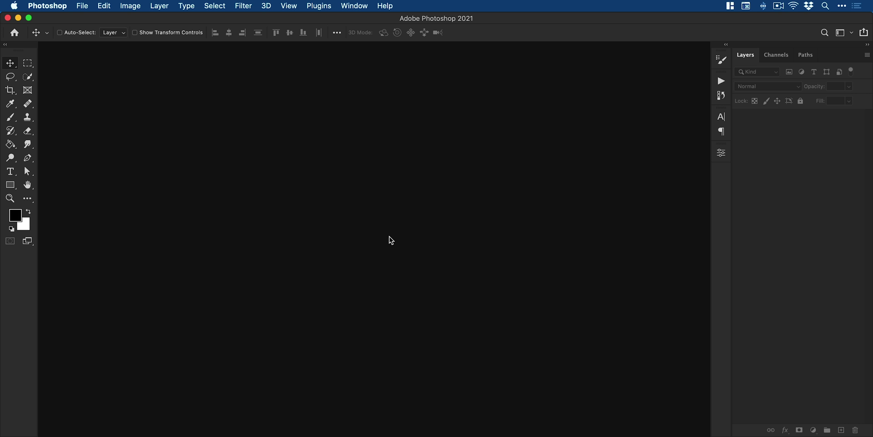
Create a new document and prepare the Brush tool with foreground color #ff2d2d
key(super+n)
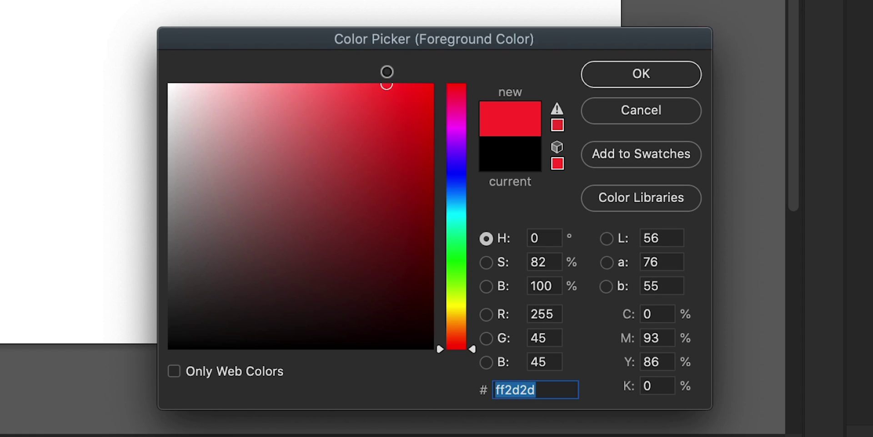
click(598, 75)
click(23, 234)
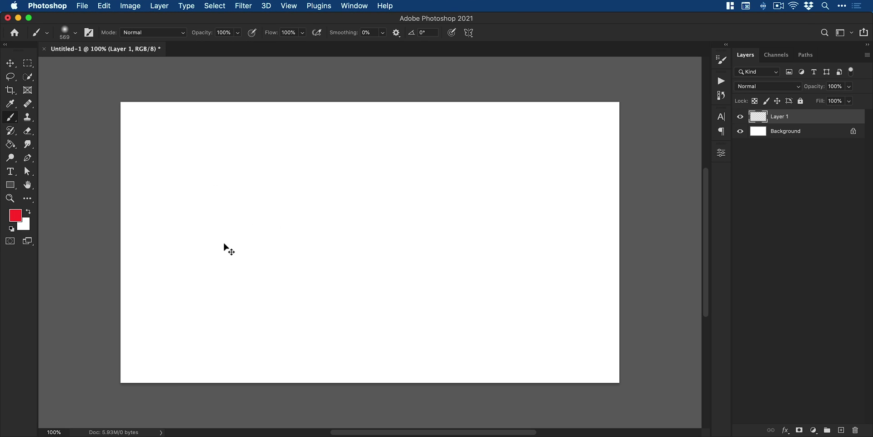
Switch to Finder to inspect the 30 Paint Texture Photoshop Brushes Vol. 1 2.abr file, and return to Photoshop
key(super+Tab)
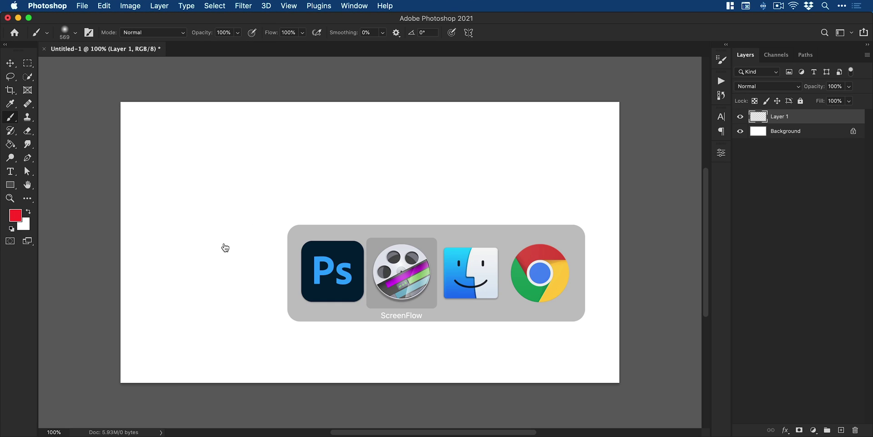
key(super+Tab)
right_click(275, 140)
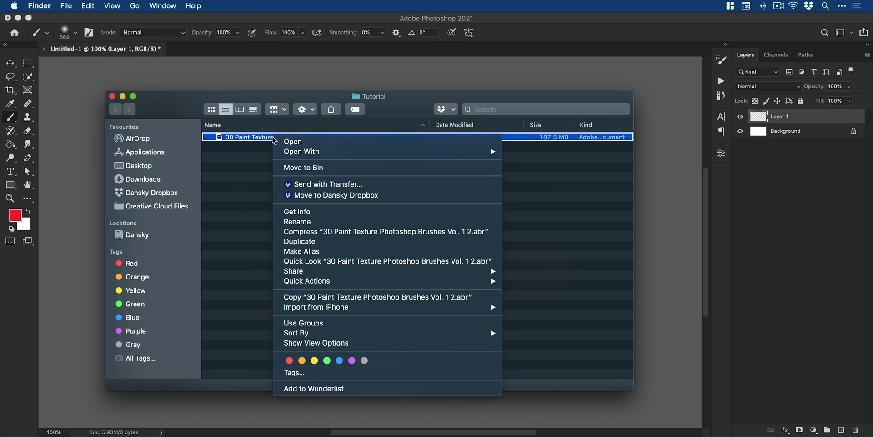
click(248, 184)
key(super+Tab)
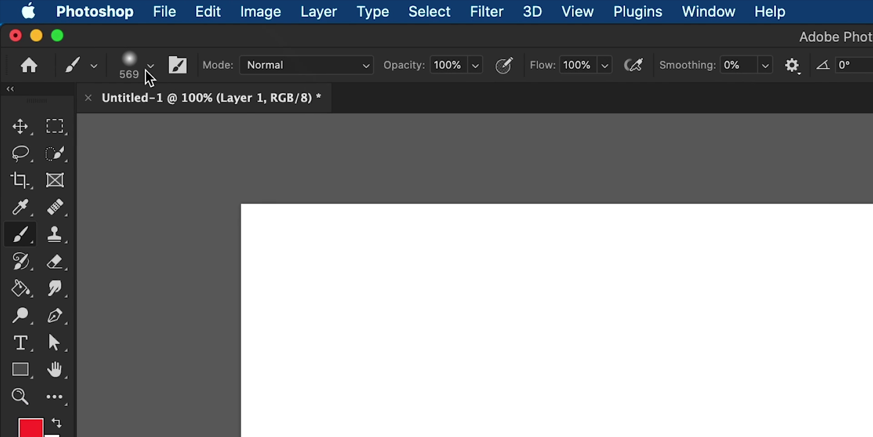
Choose brush 12 from the 30 Paint Texture Photoshop Brushes Vol. 1 set and undo back to only the Background layer
click(150, 66)
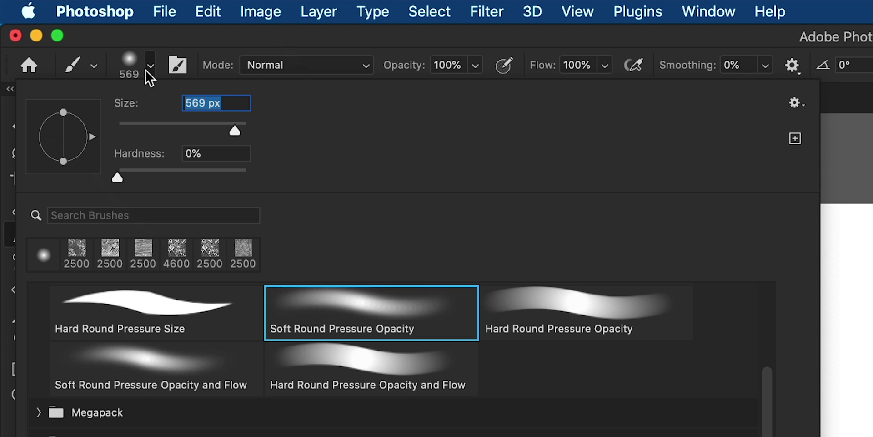
click(91, 318)
scroll(104, 250, down, 3)
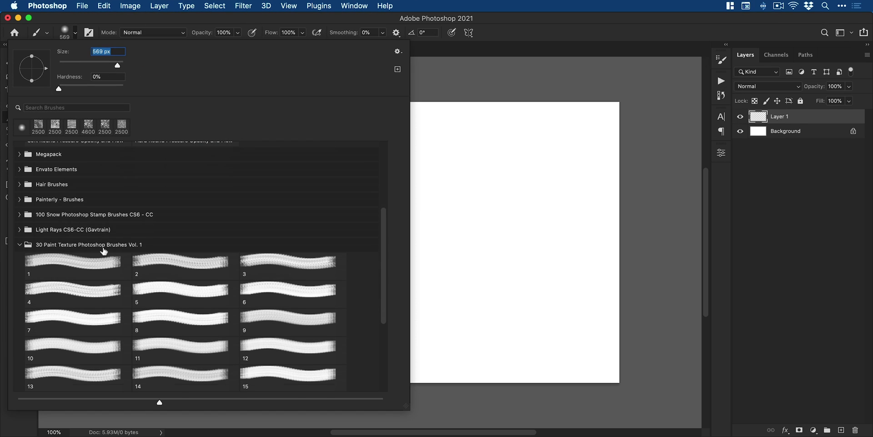
click(255, 350)
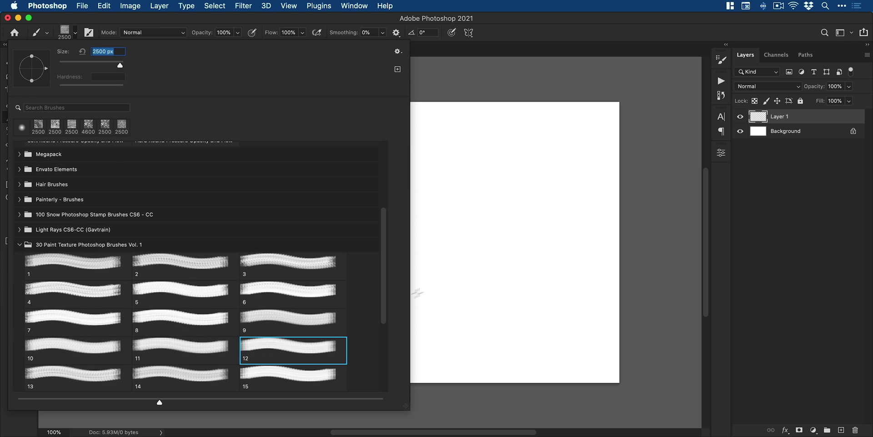
click(456, 266)
key(super+z)
key(super+z)
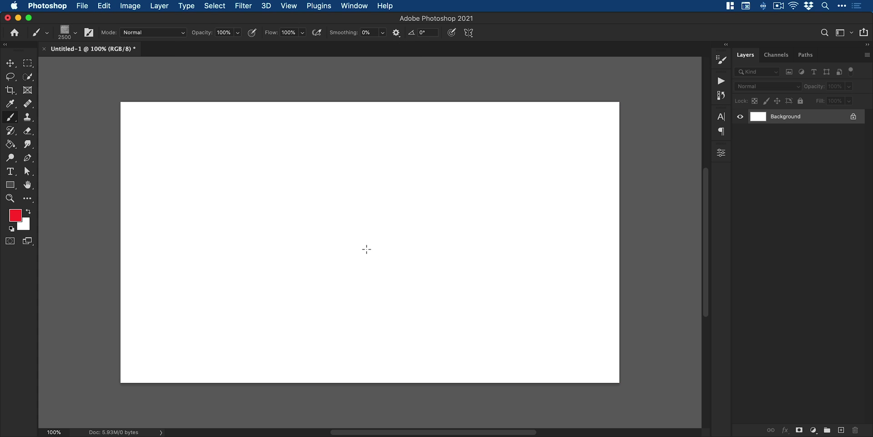
Stamp the red paint texture over the whole Background at a brush size of about 2100 px, and add a new empty layer
key(super+minus)
key(bracketleft)
key(bracketleft)
key(bracketleft)
key(bracketleft)
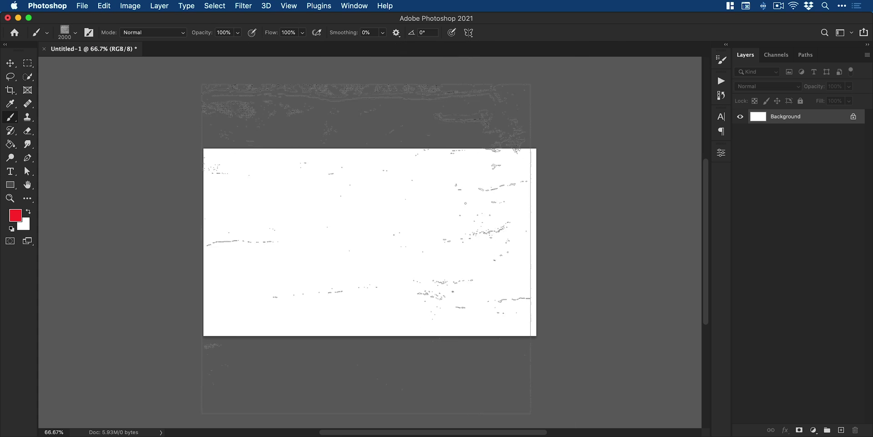
click(366, 248)
click(366, 248)
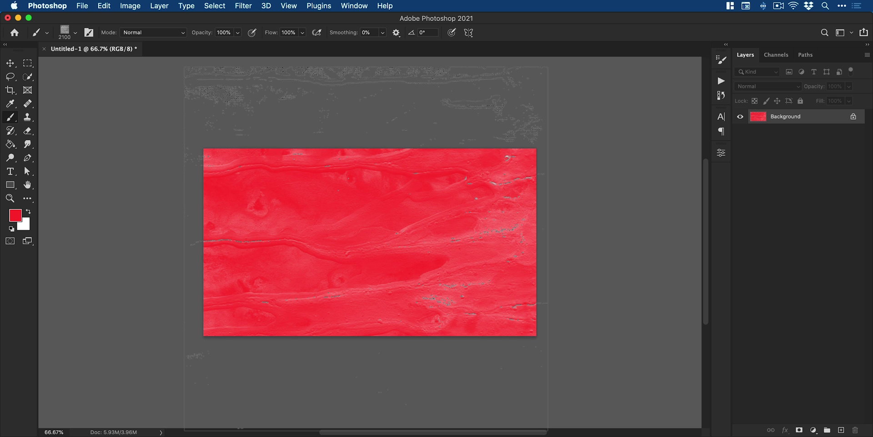
key(v)
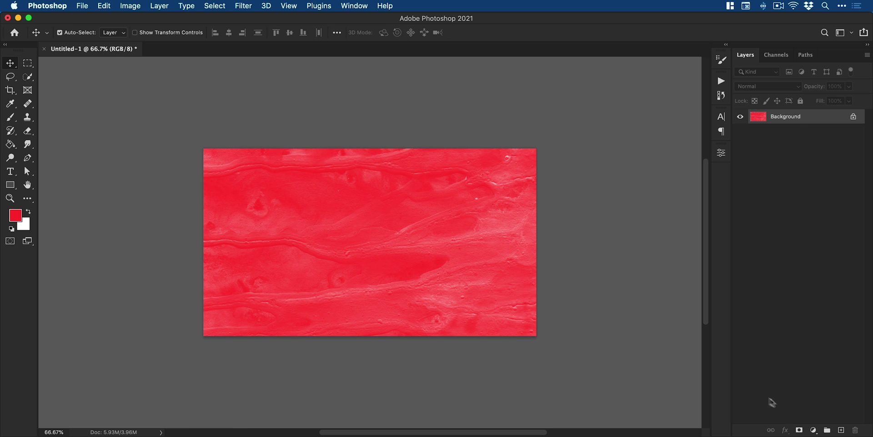
click(842, 430)
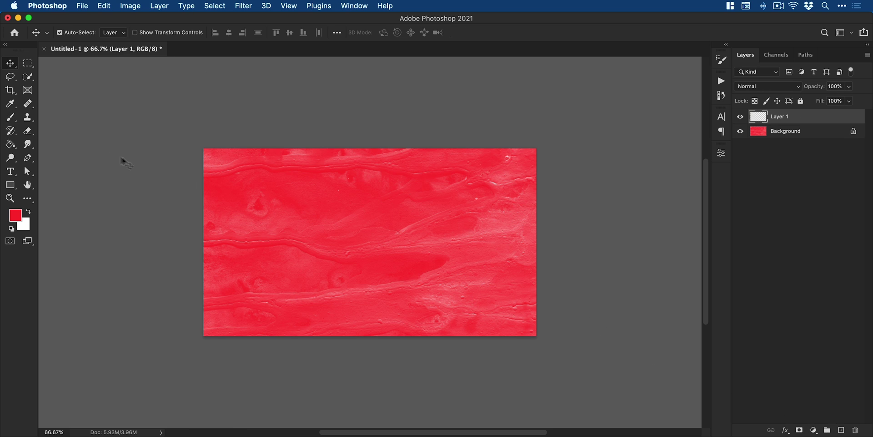
Change the brush's foreground color to a light orange and choose brush 3 from the paint texture set
click(11, 117)
click(19, 214)
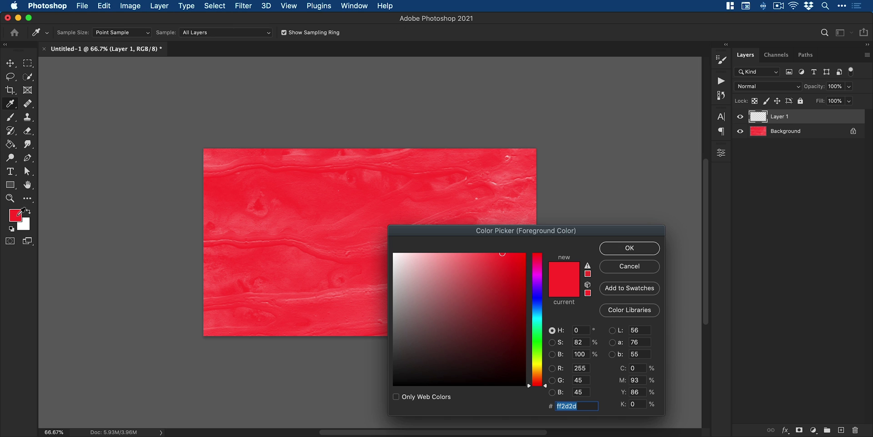
drag(539, 381, 538, 374)
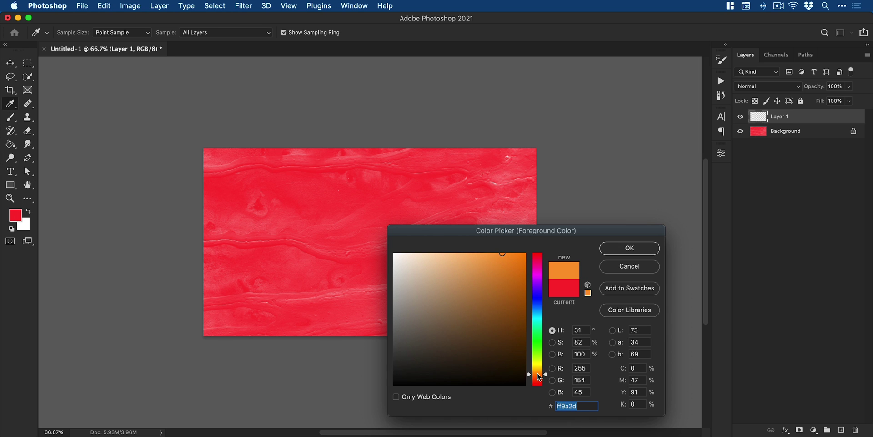
drag(510, 304, 490, 250)
click(619, 249)
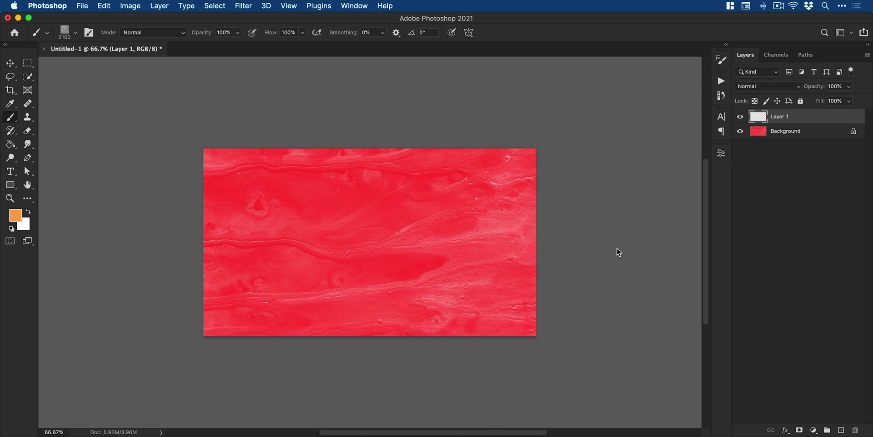
click(69, 32)
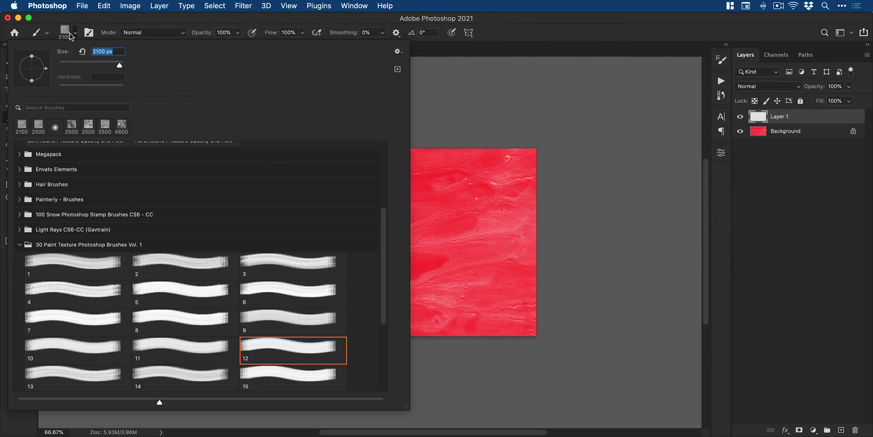
click(288, 263)
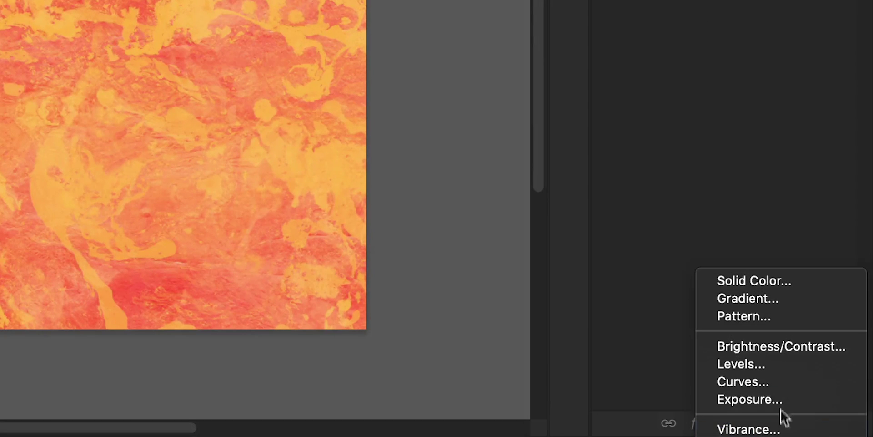
Add a Levels adjustment with midtones at 0.82 and merge it into the Background layer
click(778, 367)
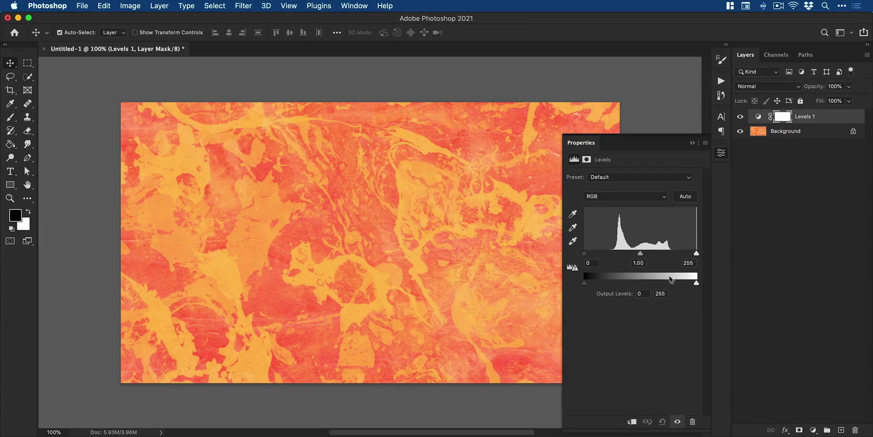
drag(642, 253, 648, 253)
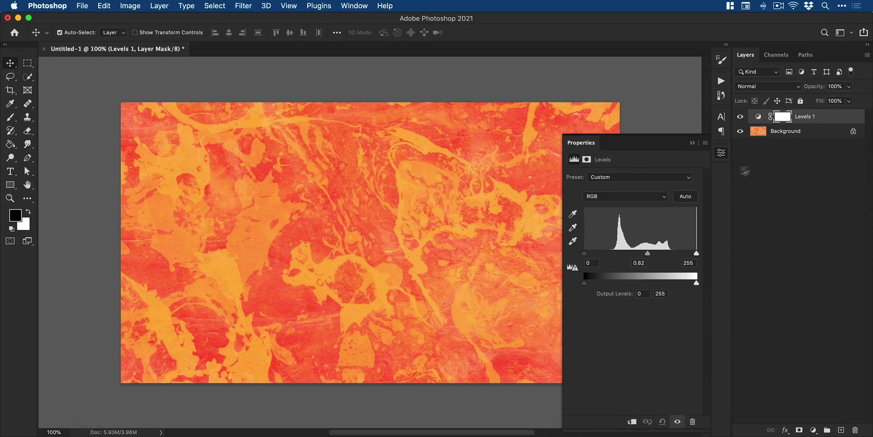
click(824, 117)
key(super+e)
click(722, 152)
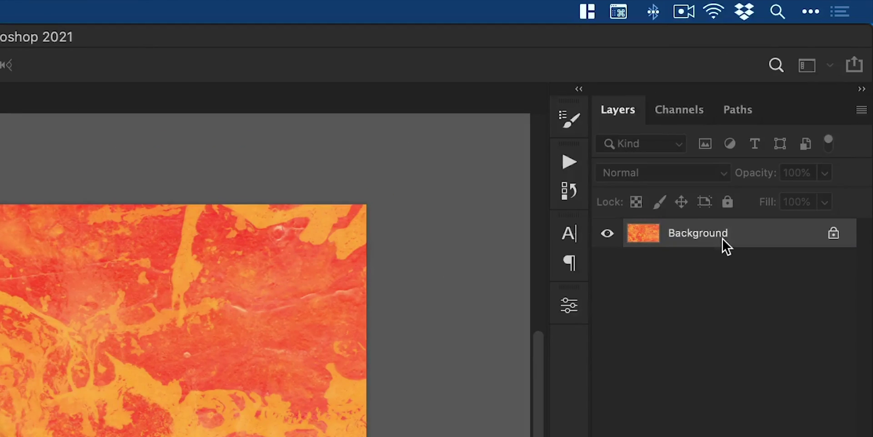
Unlock the Background layer and convert it to a Smart Object
alt+double_click(798, 120)
right_click(724, 246)
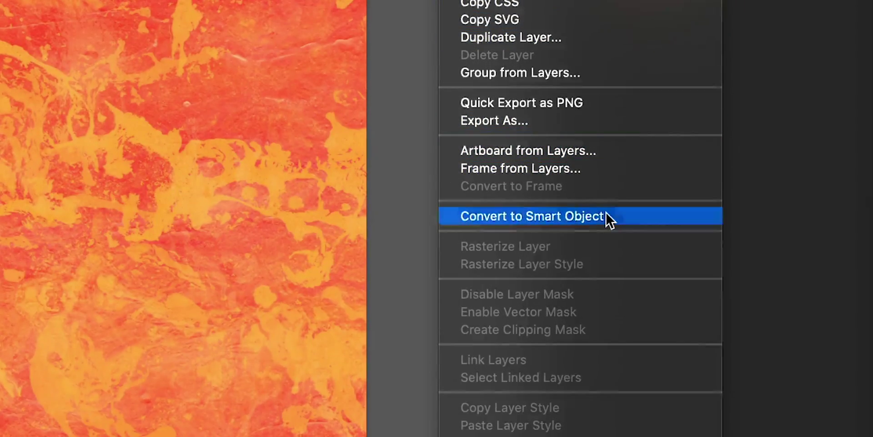
click(609, 219)
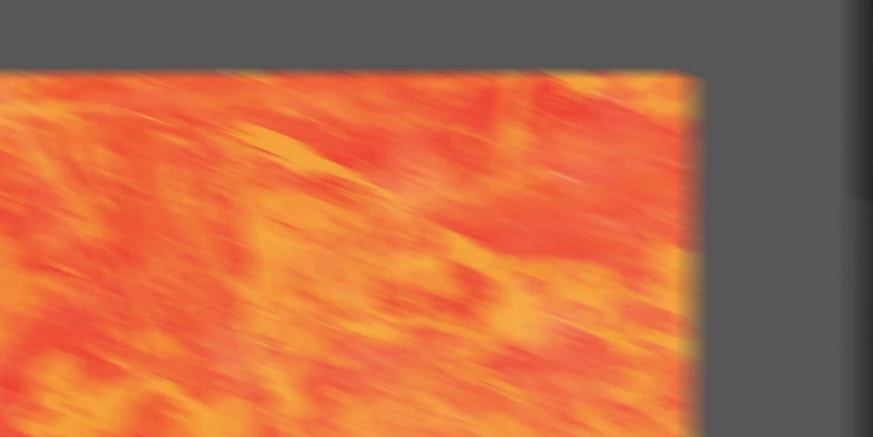
Open the Liquify filter and push the texture's upper areas with the Forward Warp tool at size 600
click(302, 12)
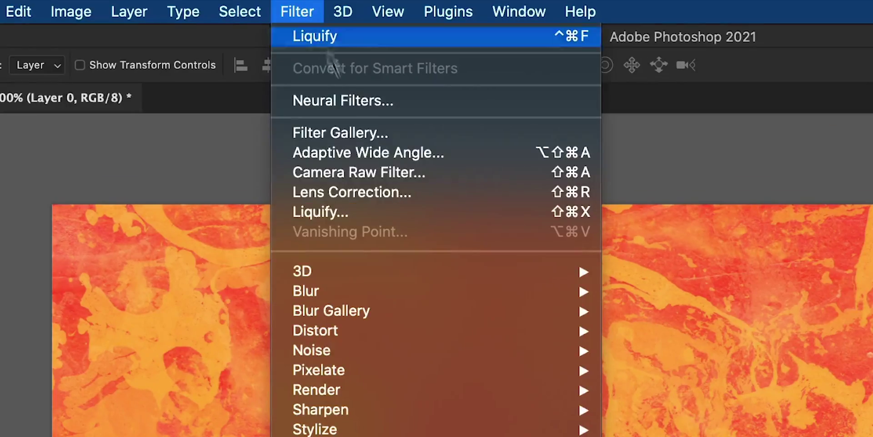
click(423, 212)
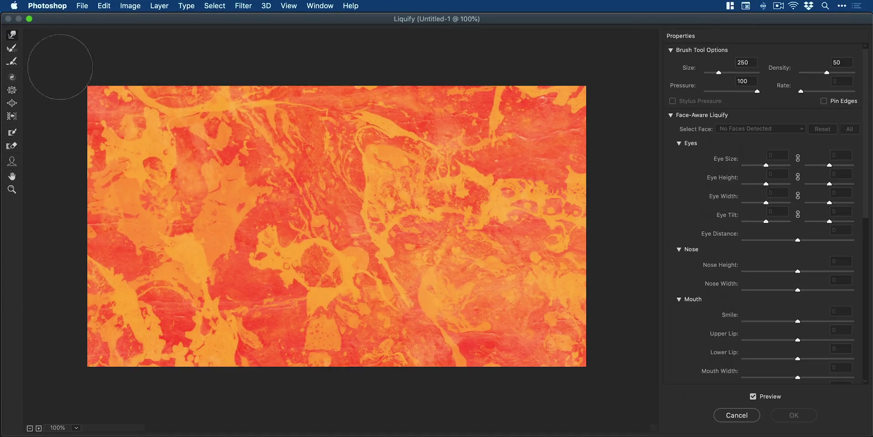
key(bracketright)
key(bracketright)
key(bracketright)
key(bracketright)
drag(226, 228, 291, 164)
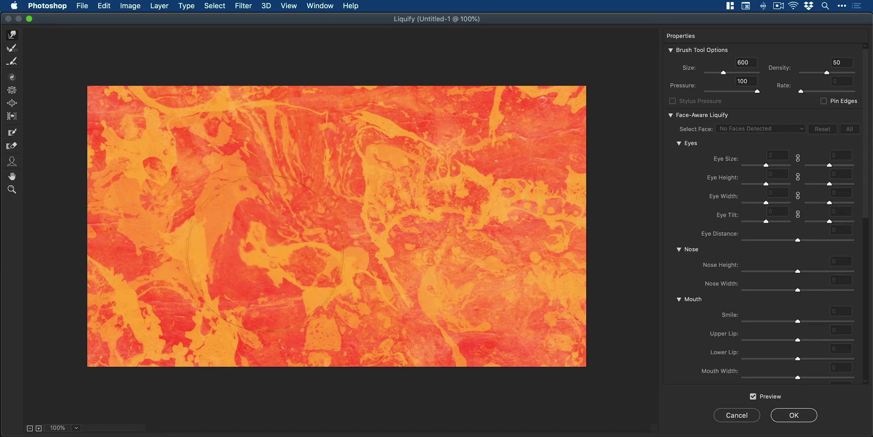
drag(491, 136, 493, 154)
Warp smaller details across the texture in several strokes with the Forward Warp brush reduced to size 250
key(bracketleft)
key(bracketleft)
key(bracketleft)
key(bracketleft)
drag(404, 304, 418, 328)
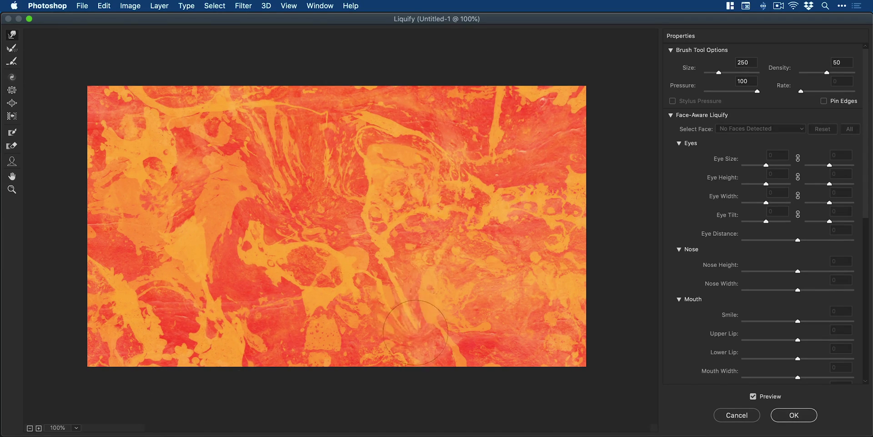
drag(501, 214, 478, 213)
drag(286, 191, 306, 213)
drag(171, 257, 140, 267)
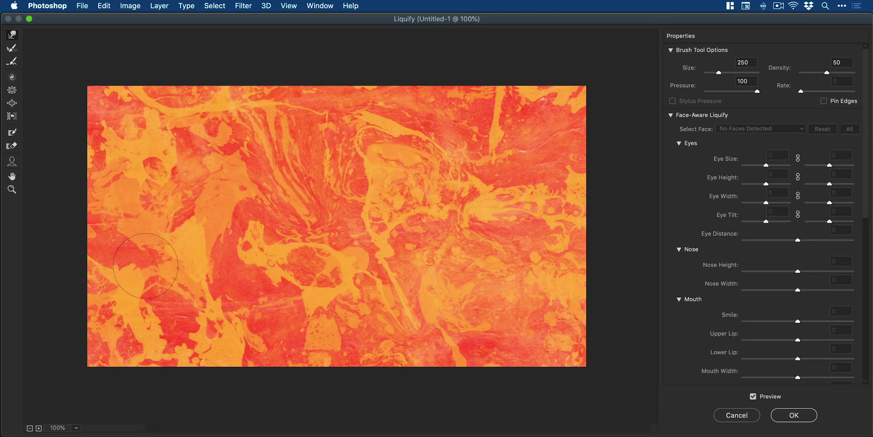
Swirl the paint texture across the canvas with the Twirl Clockwise tool, reducing its brush size to 700
click(13, 77)
mouse_move(226, 220)
mouse_down()
mouse_move(374, 248)
mouse_move(452, 187)
mouse_move(350, 322)
mouse_move(314, 250)
mouse_up()
key(bracketleft)
key(bracketleft)
key(bracketleft)
key(bracketleft)
mouse_move(184, 246)
mouse_down()
mouse_move(264, 277)
mouse_move(474, 182)
mouse_up()
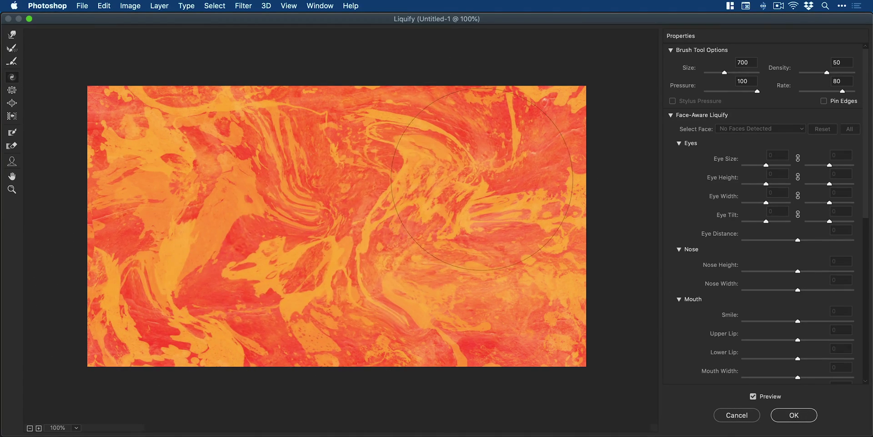
Bloat areas of the texture with a size 1200 brush and apply the Liquify filter to the Smart Object
click(13, 102)
drag(304, 259, 309, 236)
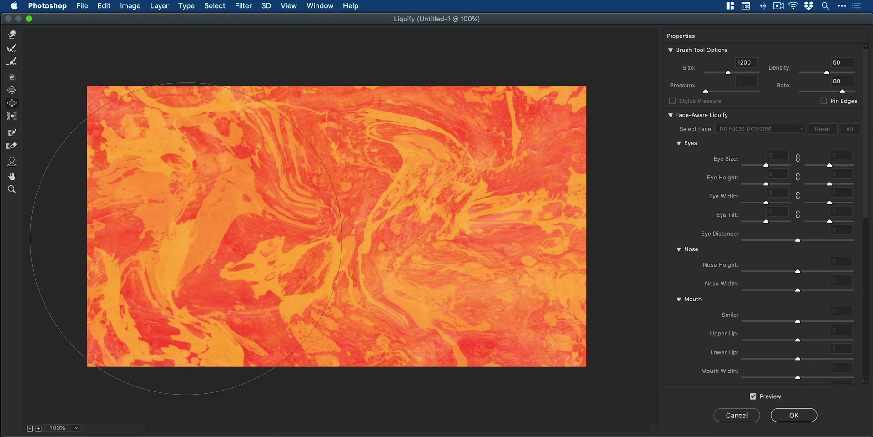
click(782, 415)
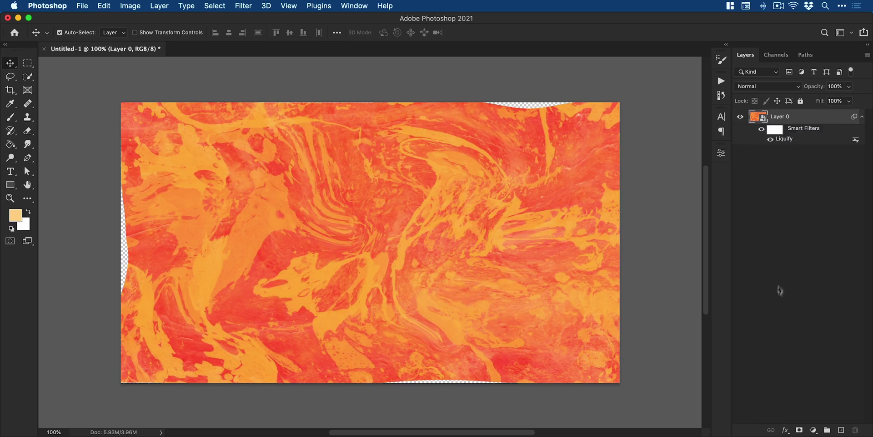
click(770, 140)
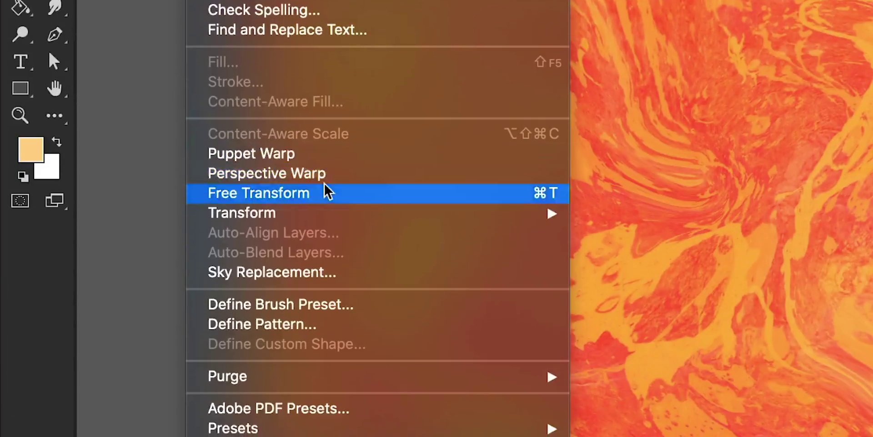
Enlarge the Smart Object slightly with Free Transform to cover the transparent gaps along the canvas edges
click(327, 191)
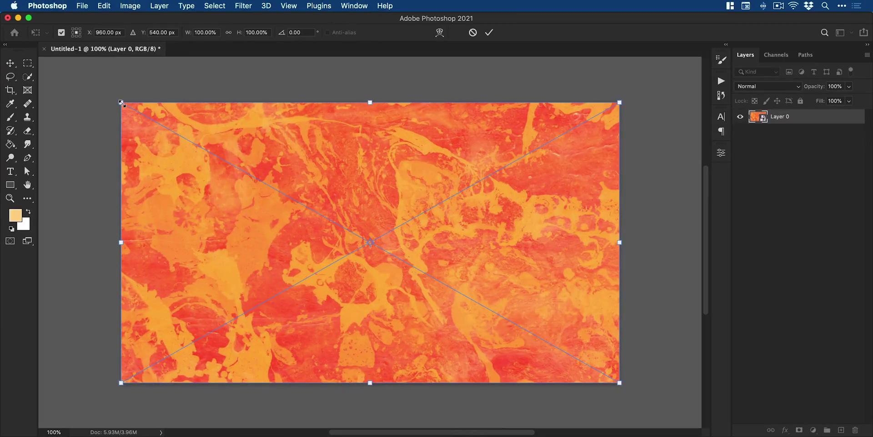
drag(121, 101, 109, 98)
key(Return)
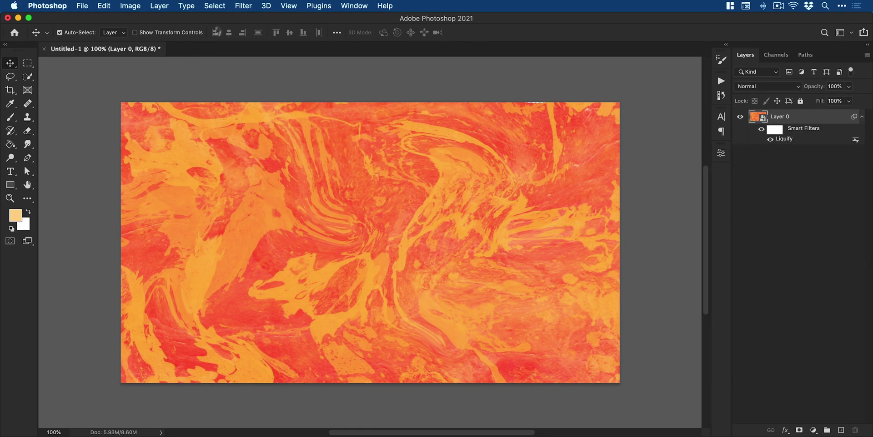
Apply the Wave distortion with wavelength 1 to 837 and amplitude 1 to 40, and enlarge the Smart Object to cover the edge gaps
click(244, 5)
mouse_move(346, 165)
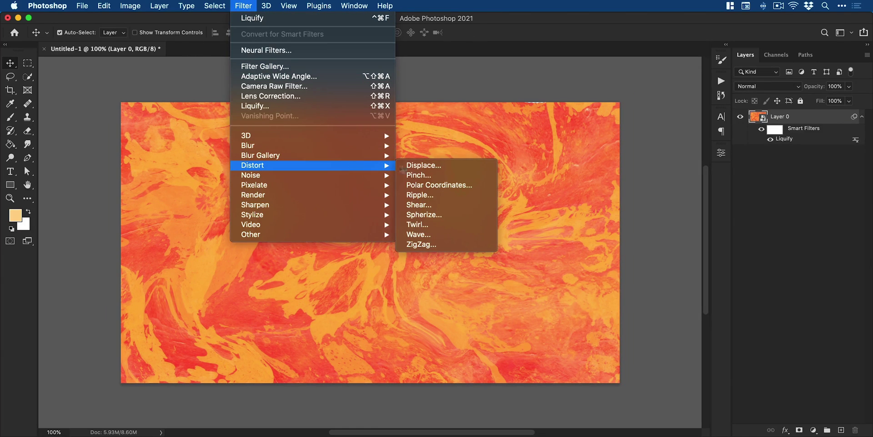
click(440, 234)
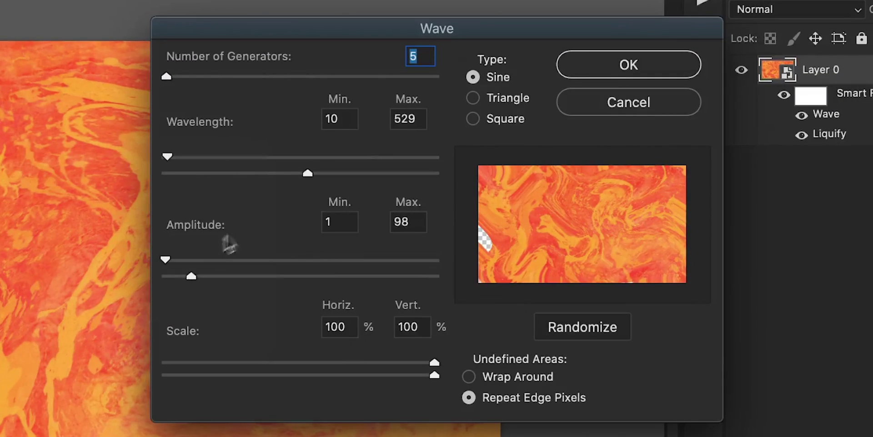
drag(308, 173, 163, 156)
drag(210, 260, 165, 259)
drag(314, 276, 175, 275)
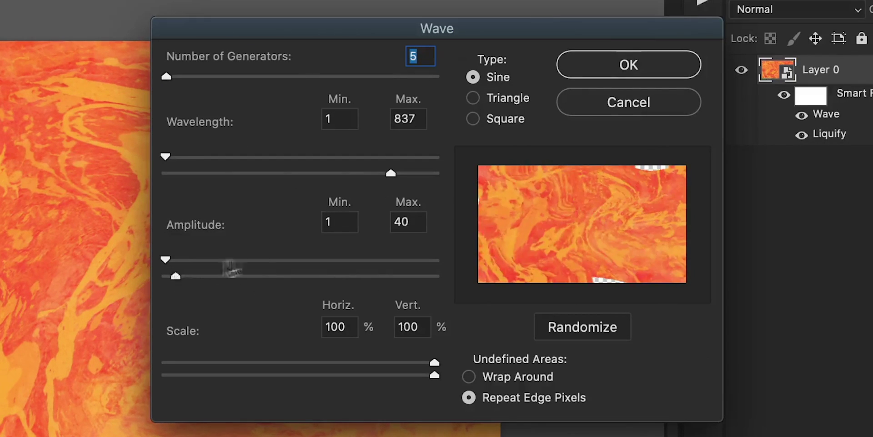
click(669, 71)
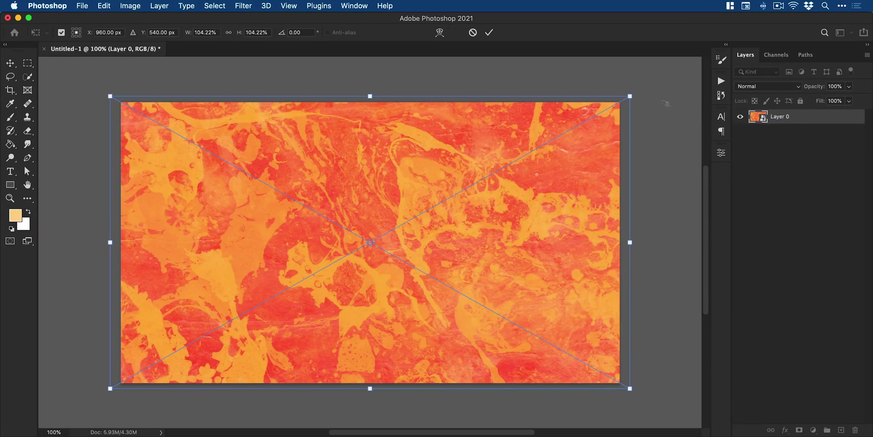
drag(673, 98, 642, 87)
key(Return)
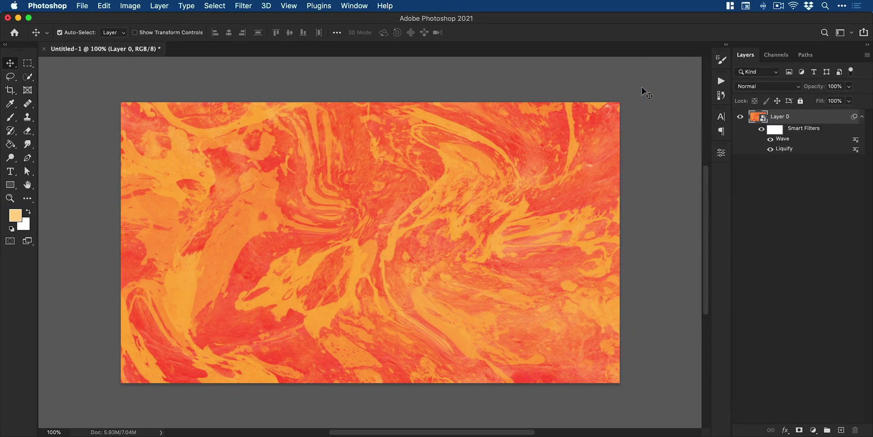
Preview the texture with the Wave and Liquify smart filters hidden, and show each filter again in turn
click(768, 149)
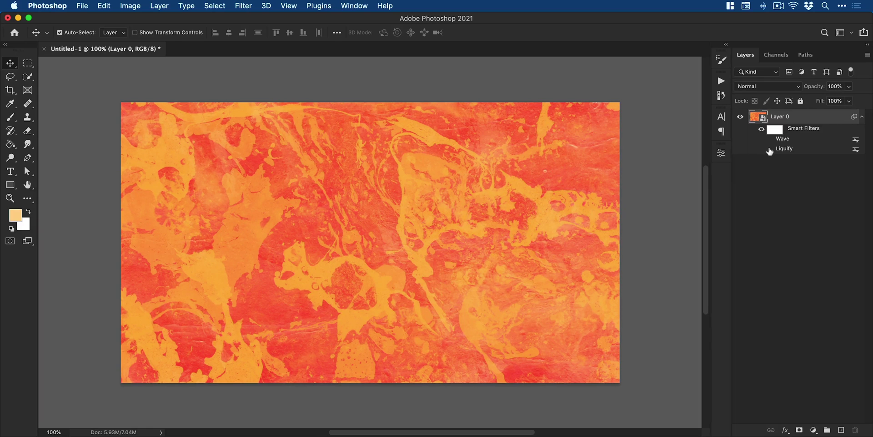
click(770, 149)
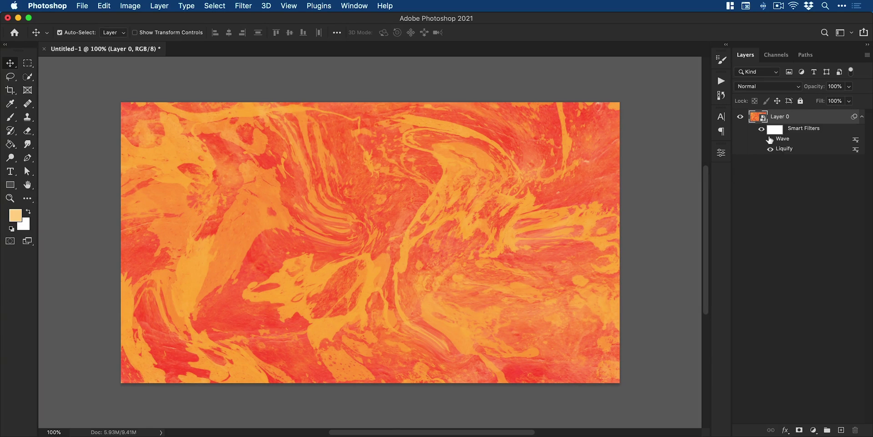
click(770, 139)
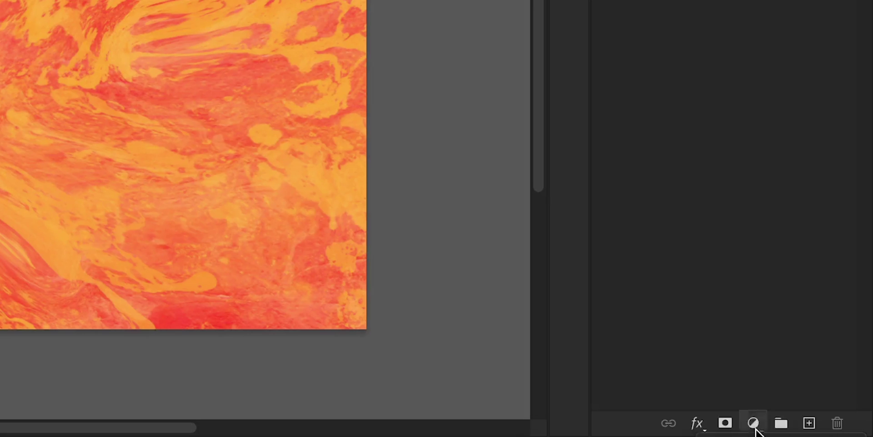
Add a Gradient Fill layer using the purple-to-pink preset from the Reds group
click(755, 426)
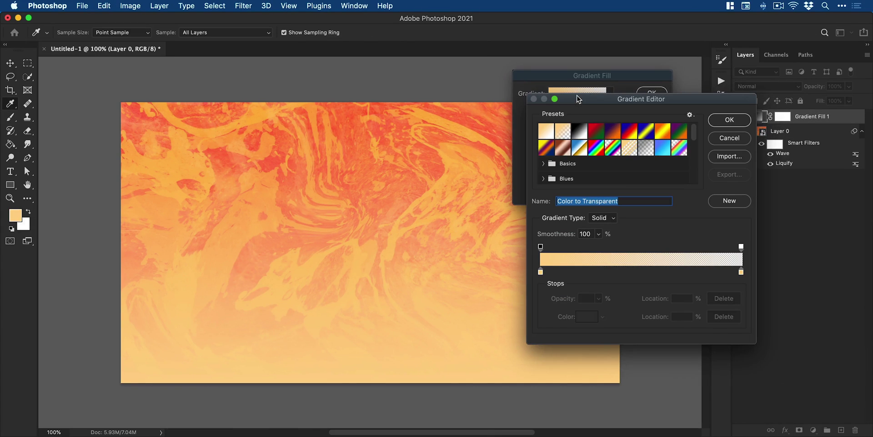
scroll(567, 146, down, 5)
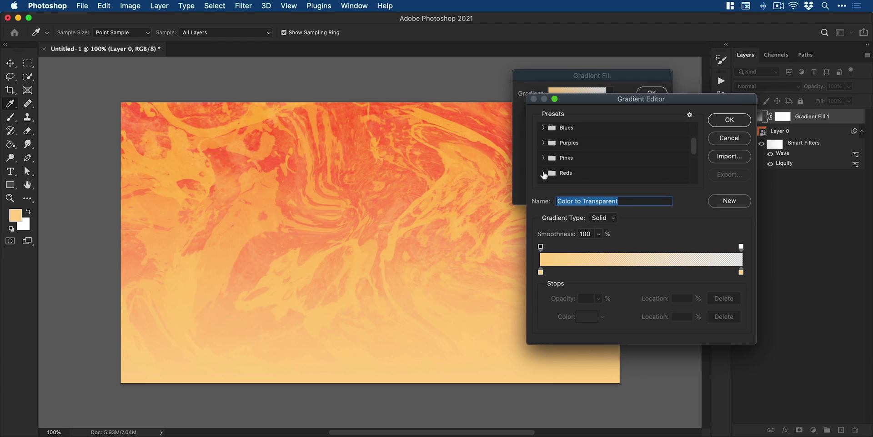
click(543, 173)
click(625, 174)
click(635, 173)
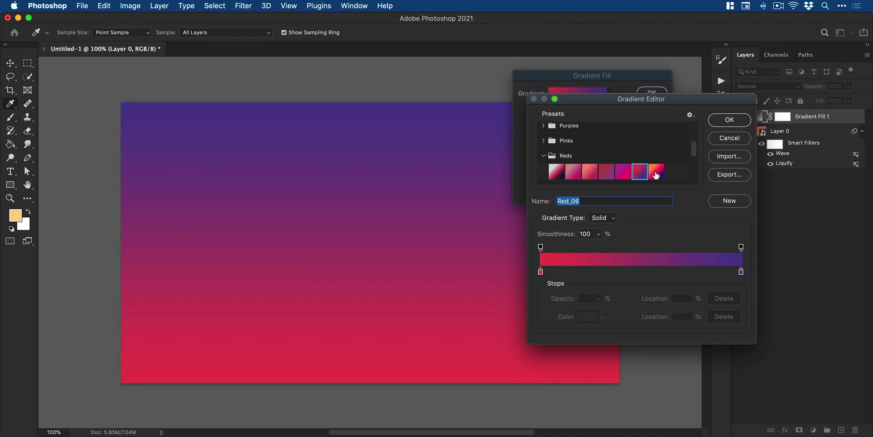
click(657, 173)
click(624, 172)
click(718, 123)
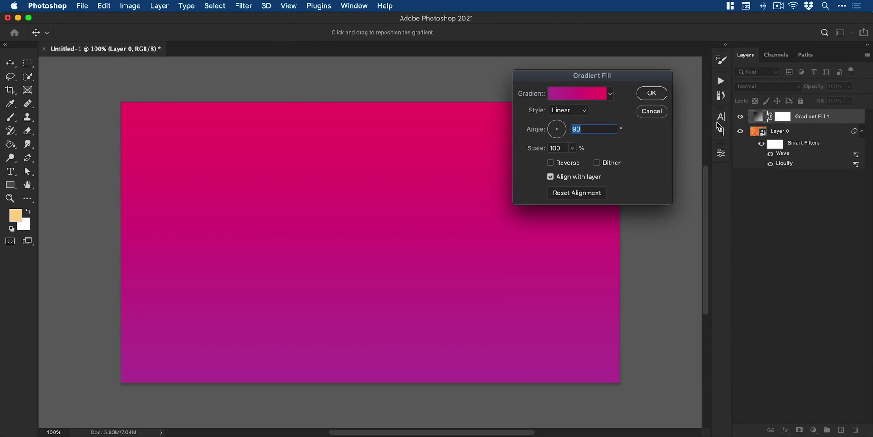
click(652, 93)
Set the Gradient Fill layer's blend mode to Exclusion with 100% opacity
click(755, 87)
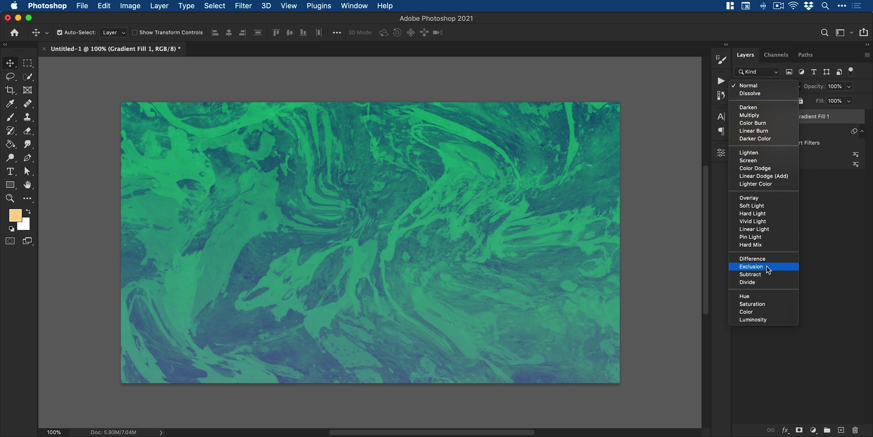
click(767, 266)
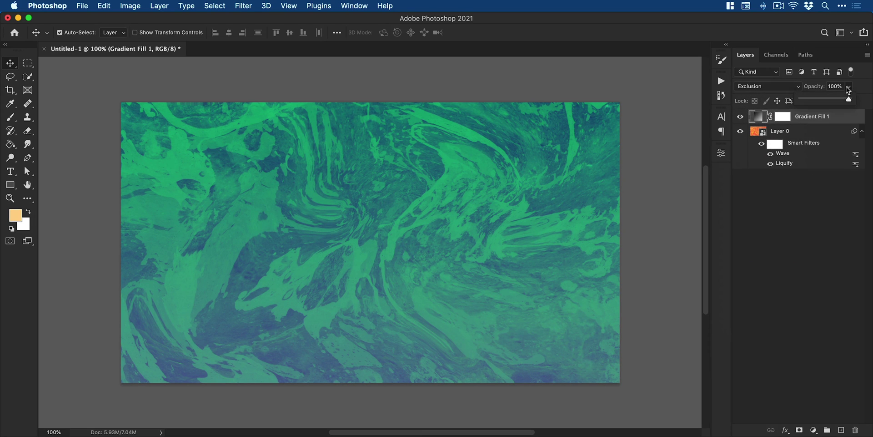
drag(833, 99, 857, 93)
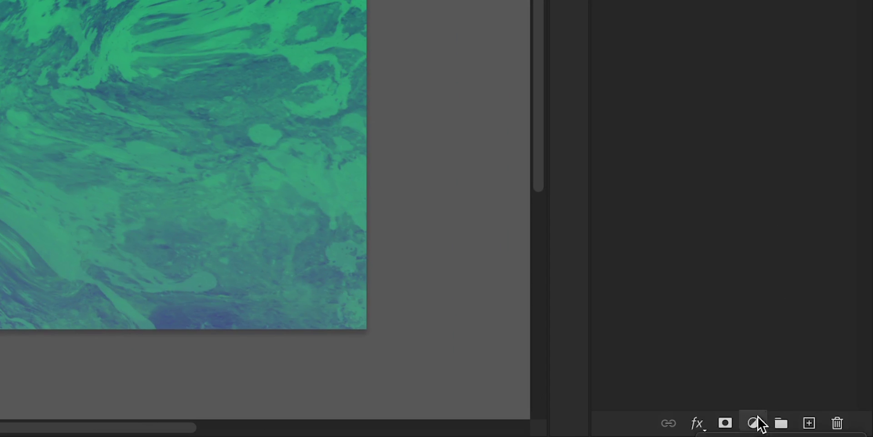
Add a Levels adjustment layer above the gradient and pull the RGB black and white input points inward for stronger contrast
click(814, 430)
scroll(781, 381, down, 3)
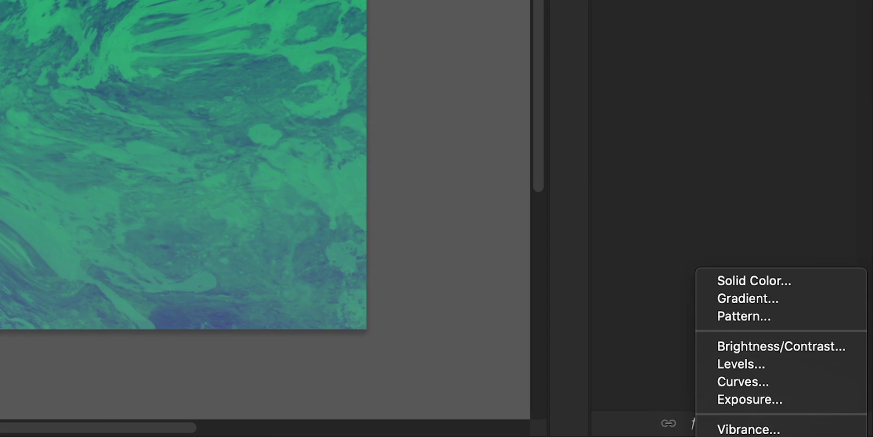
click(783, 370)
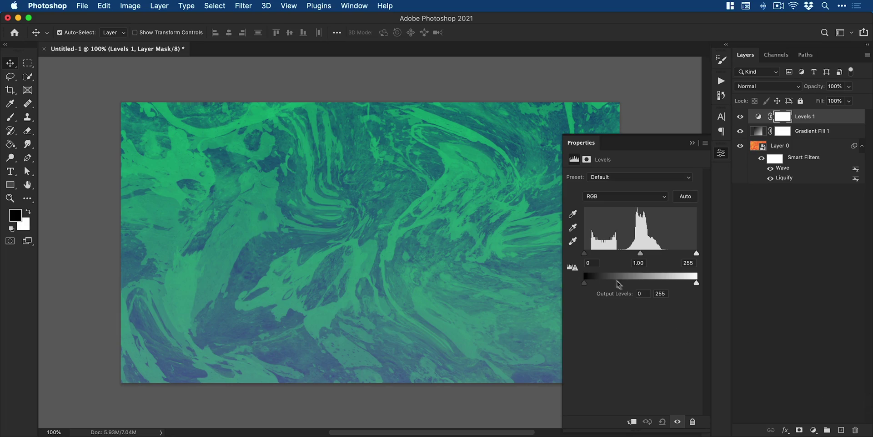
drag(585, 254, 594, 254)
drag(696, 253, 617, 254)
Set the Levels layer's Blue channel midtone to 1.14 and compare the texture with and without the adjustment
click(631, 196)
click(631, 219)
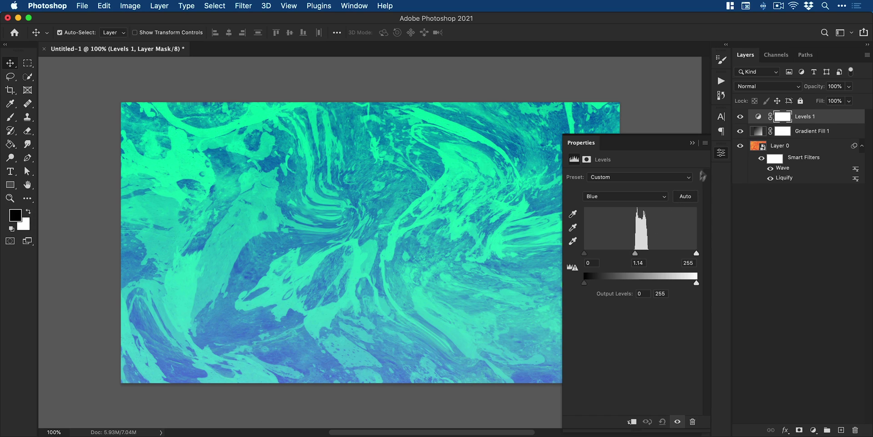
click(721, 155)
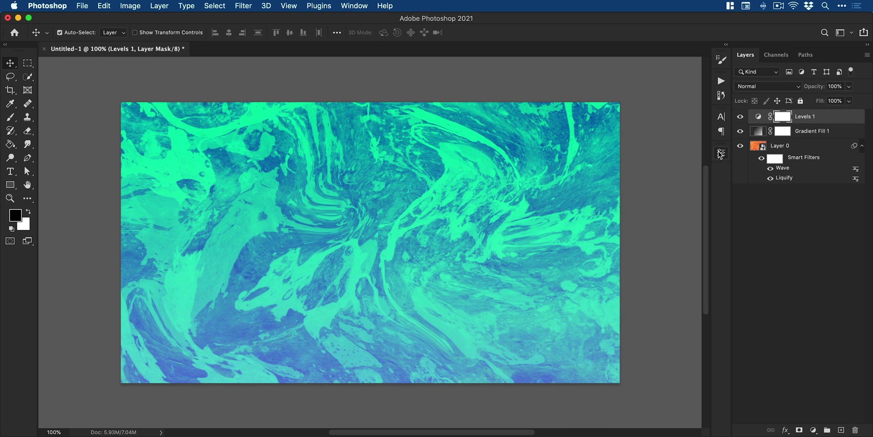
click(740, 117)
click(740, 117)
Rename the texture's Smart Object layer to Paint
double_click(783, 146)
text(Paint)
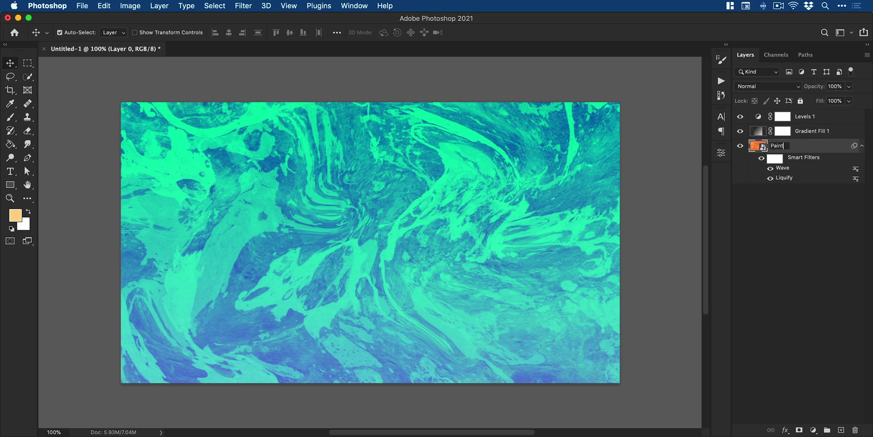
key(Return)
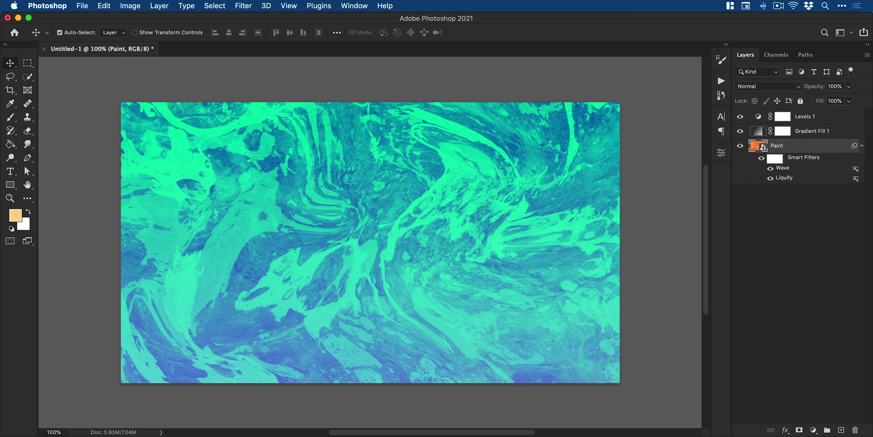
Open the Paint Smart Object's contents, add a new empty layer, and choose a lighter cream foreground color
double_click(760, 146)
click(841, 429)
click(16, 216)
click(432, 257)
click(614, 251)
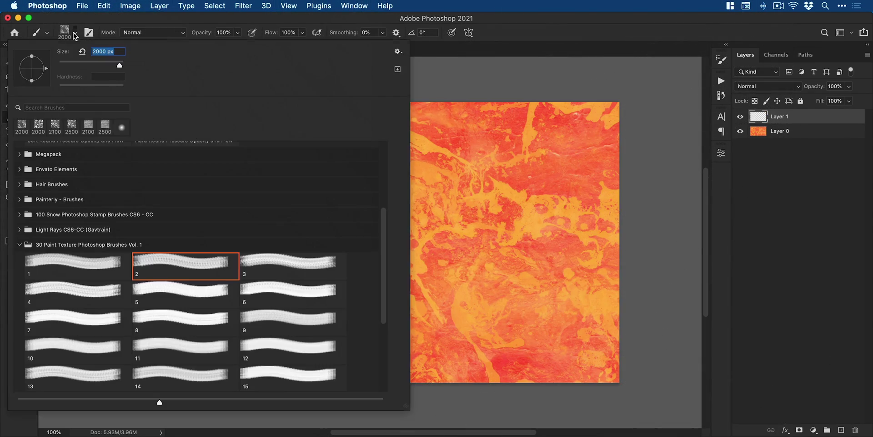
Paint cream texture over the orange paint on the new layer with a size 500 paint texture brush
click(117, 195)
click(185, 224)
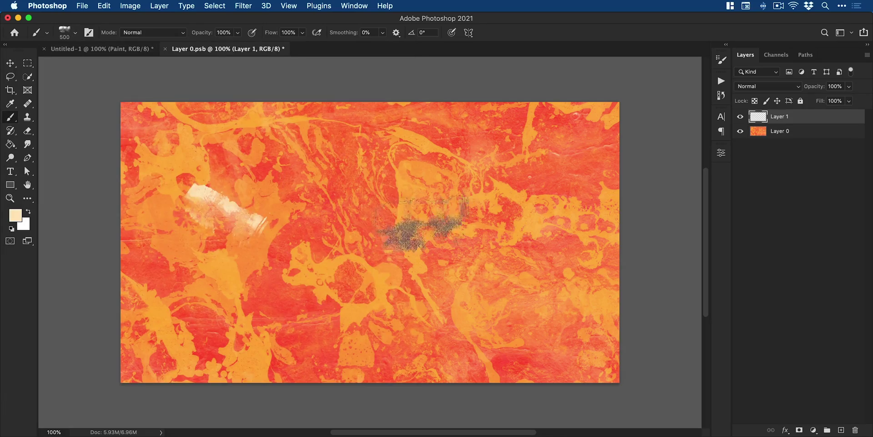